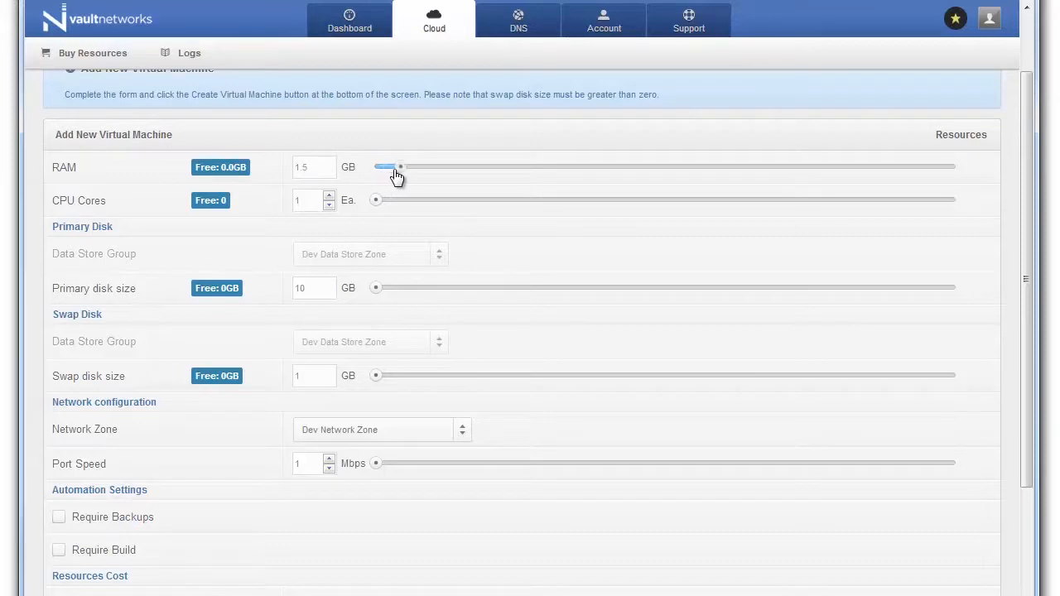
Step: Configure the VM with 2 CPU cores, a 100 GB disk, 1000 Mbps port speed and Require Build
{"action": "left_click_drag", "start_coordinate": [375, 200], "coordinate": [381, 199]}
{"action": "left_click", "coordinate": [328, 283]}
{"action": "type", "text": "0"}
{"action": "scroll", "coordinate": [245, 420], "scroll_direction": "down", "scroll_amount": 2}
{"action": "left_click_drag", "start_coordinate": [379, 303], "coordinate": [1009, 283]}
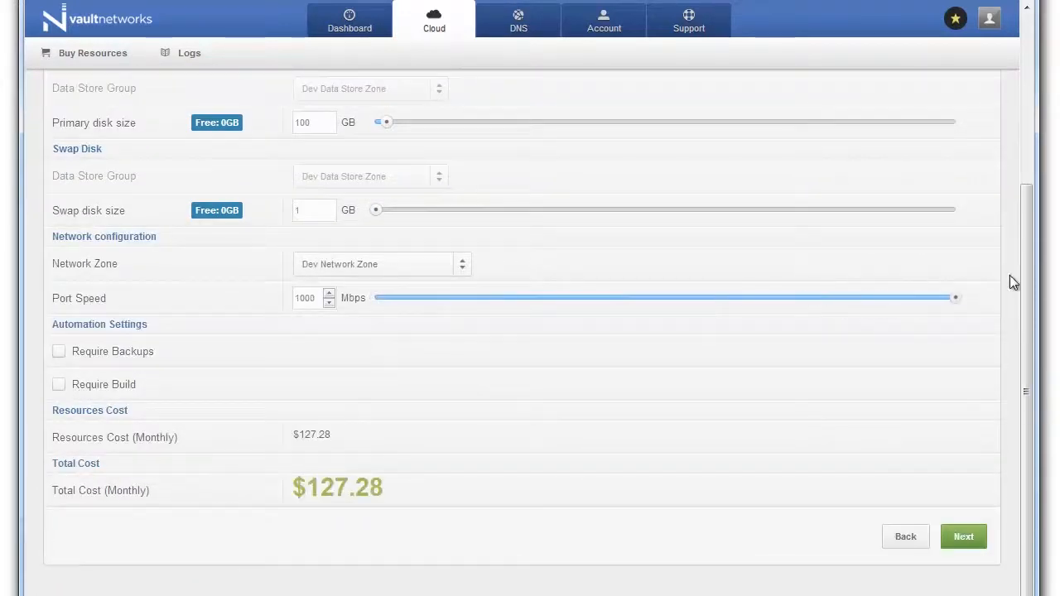
{"action": "left_click", "coordinate": [106, 385]}
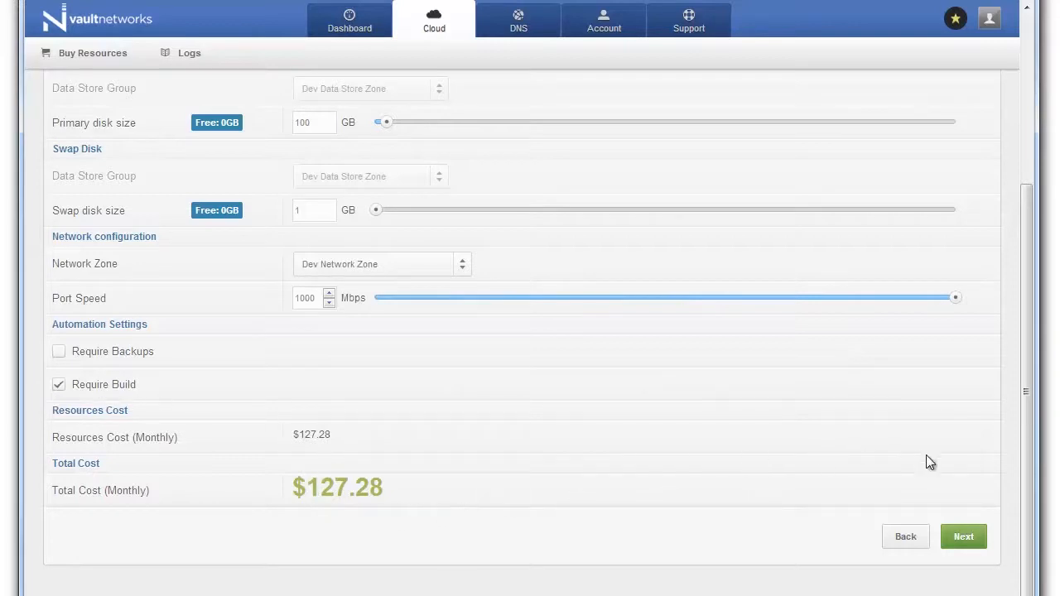
{"action": "left_click", "coordinate": [969, 539]}
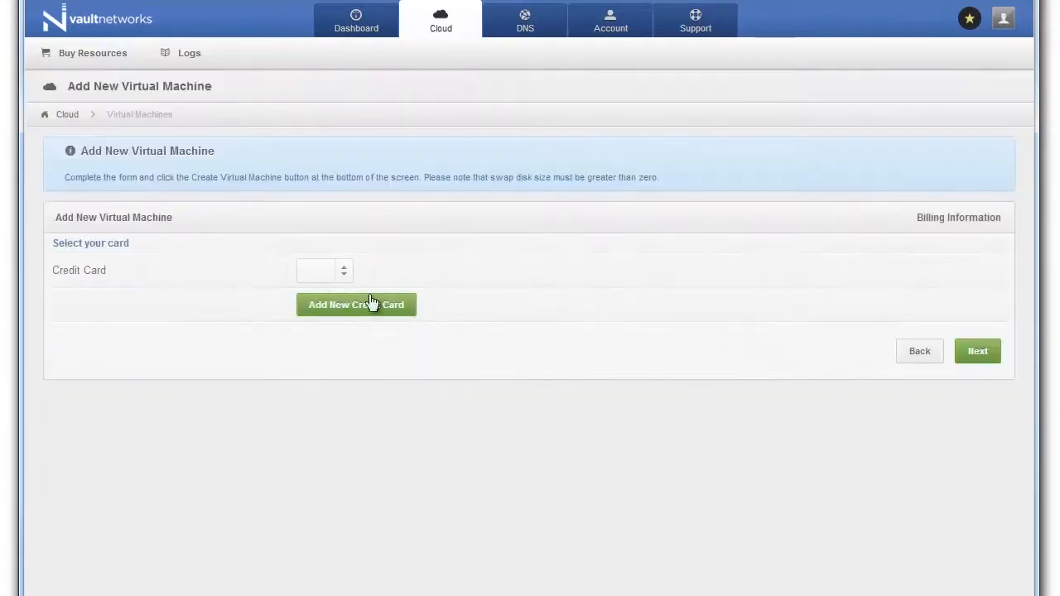
Step: Start a new credit card and fill in the cardholder's name, street address, city, state, zip and phone
{"action": "left_click", "coordinate": [372, 296]}
{"action": "scroll", "coordinate": [273, 323], "scroll_direction": "down", "scroll_amount": 2}
{"action": "type", "text": "Sir Nimbus"}
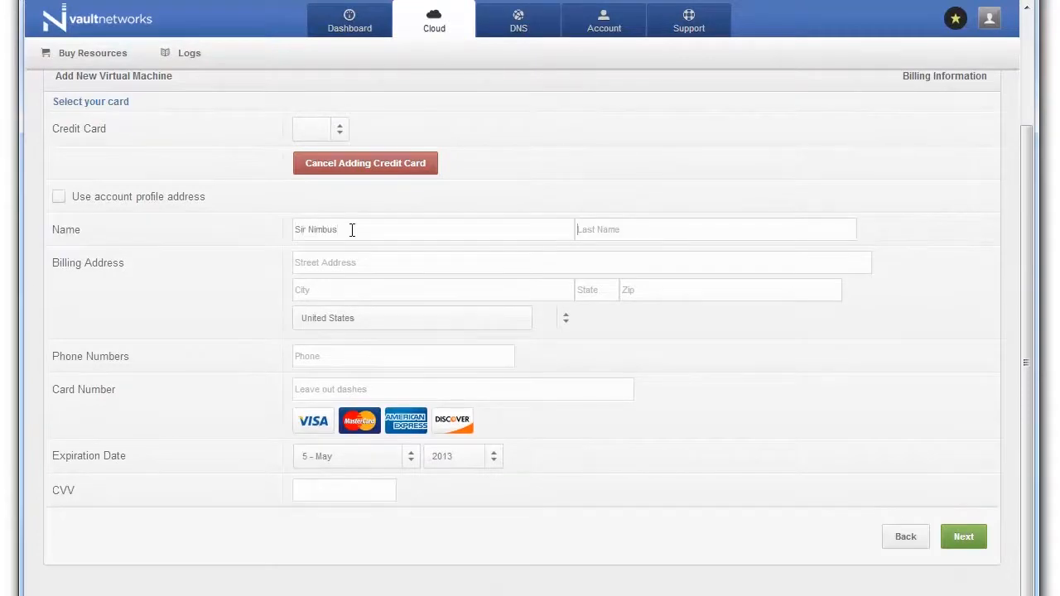
{"action": "key", "text": "Tab"}
{"action": "type", "text": "von Meowington"}
{"action": "key", "text": "Tab"}
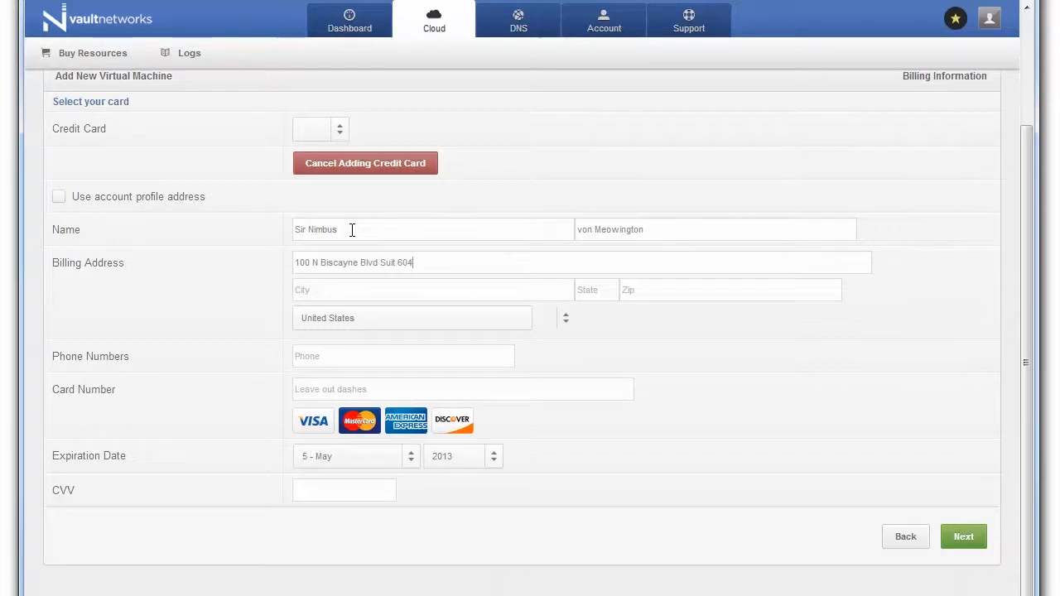
{"action": "key", "text": "Tab"}
{"action": "type", "text": "Miami"}
{"action": "key", "text": "Tab"}
{"action": "type", "text": "FL"}
{"action": "key", "text": "Tab"}
{"action": "type", "text": "33132"}
{"action": "key", "text": "Tab"}
Step: Enter the card number, an August 2016 expiry and the security code, then continue
{"action": "key", "text": "Tab"}
{"action": "type", "text": "4111111111111111"}
{"action": "left_click", "coordinate": [356, 456]}
{"action": "left_click", "coordinate": [341, 564]}
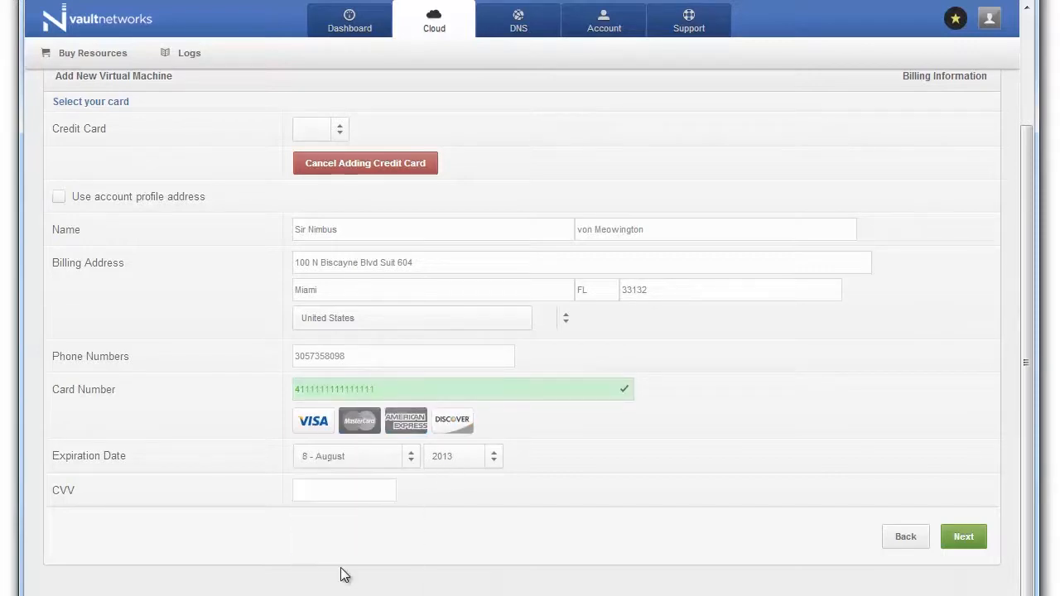
{"action": "left_click", "coordinate": [462, 457]}
{"action": "left_click", "coordinate": [461, 512]}
{"action": "left_click", "coordinate": [357, 488]}
{"action": "type", "text": "123"}
{"action": "left_click", "coordinate": [961, 537]}
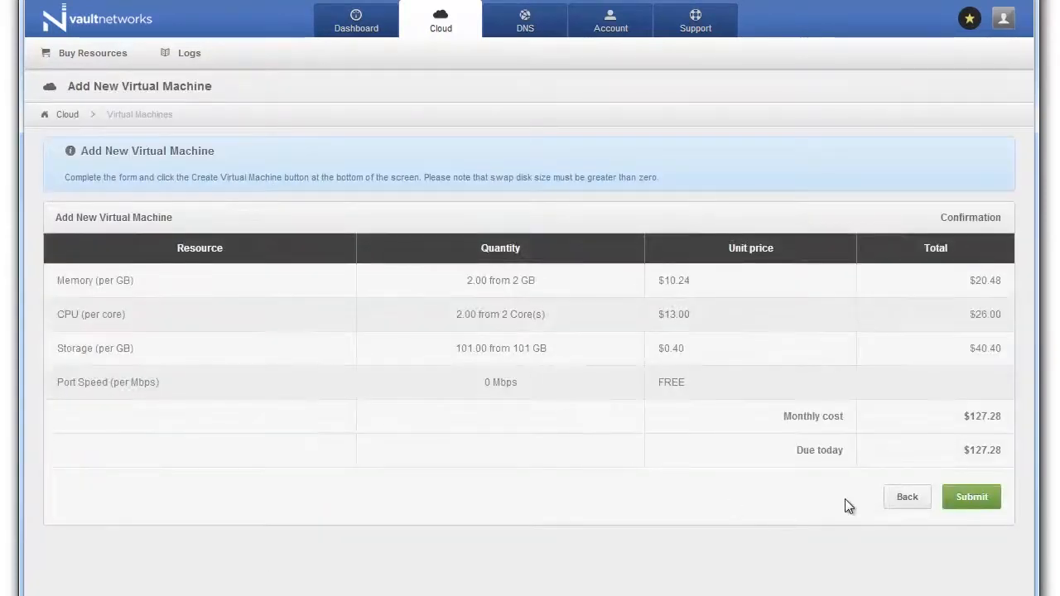
Step: Submit the Cumulonimbus Cloud order and dismiss the creation success message
{"action": "left_click", "coordinate": [978, 497]}
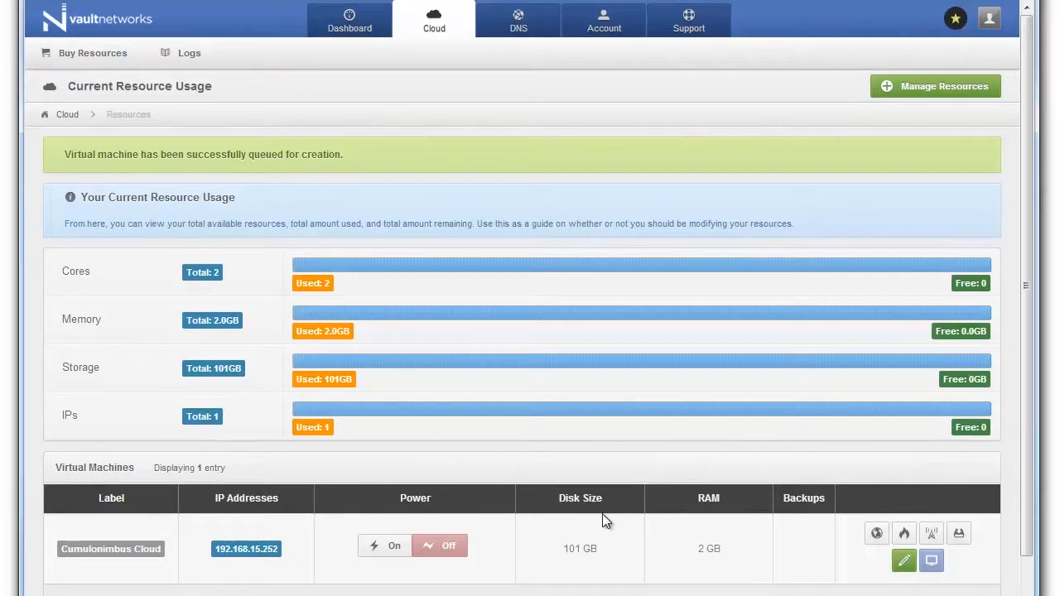
{"action": "left_click", "coordinate": [478, 156]}
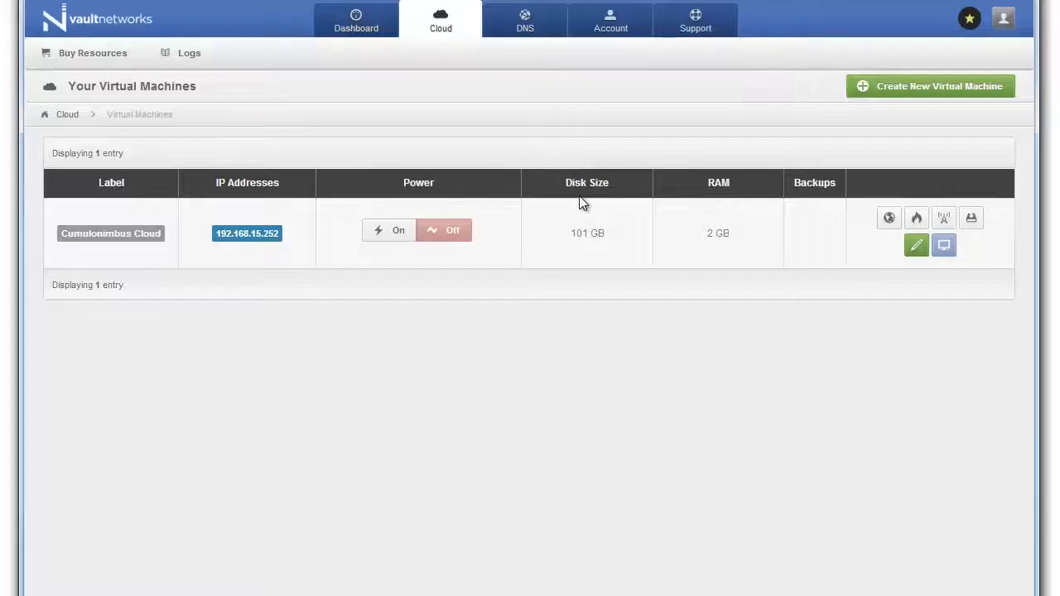
Step: Open Cumulonimbus Cloud's details, check its resource usage and information, then view its networking settings
{"action": "left_click", "coordinate": [122, 241]}
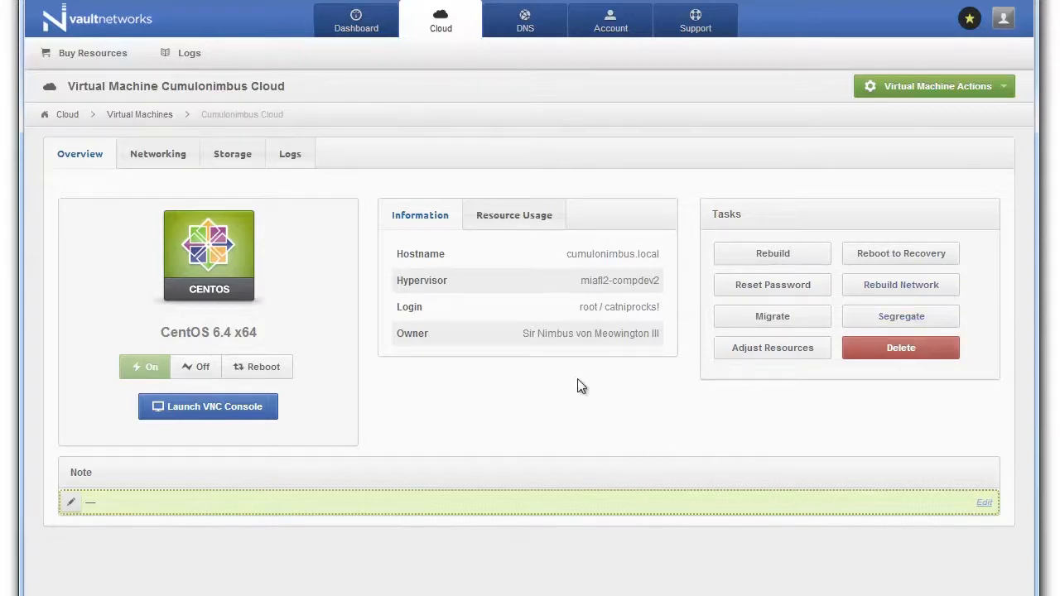
{"action": "left_click", "coordinate": [515, 217]}
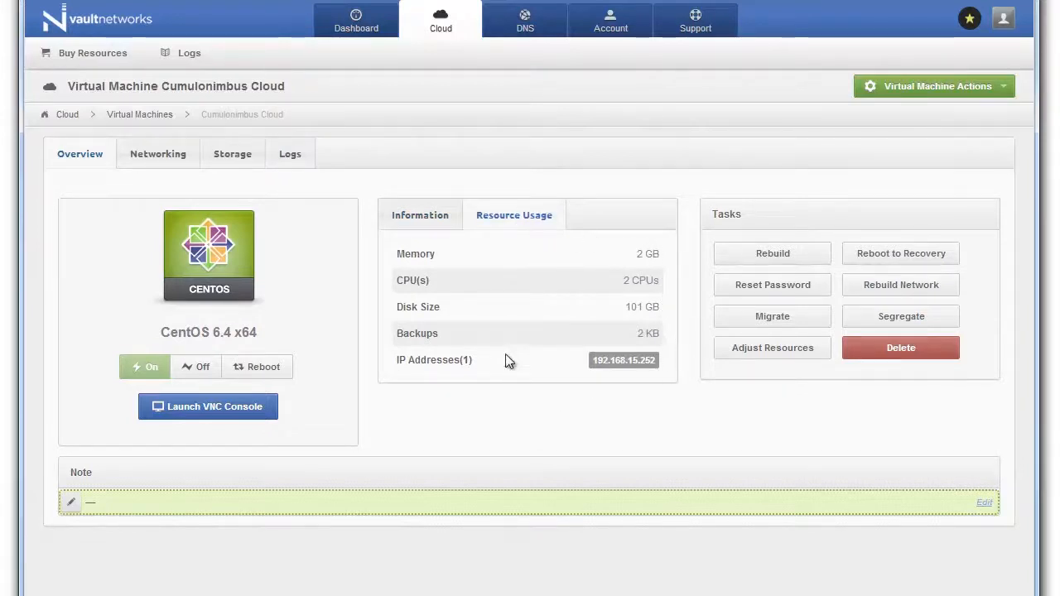
{"action": "left_click", "coordinate": [439, 219]}
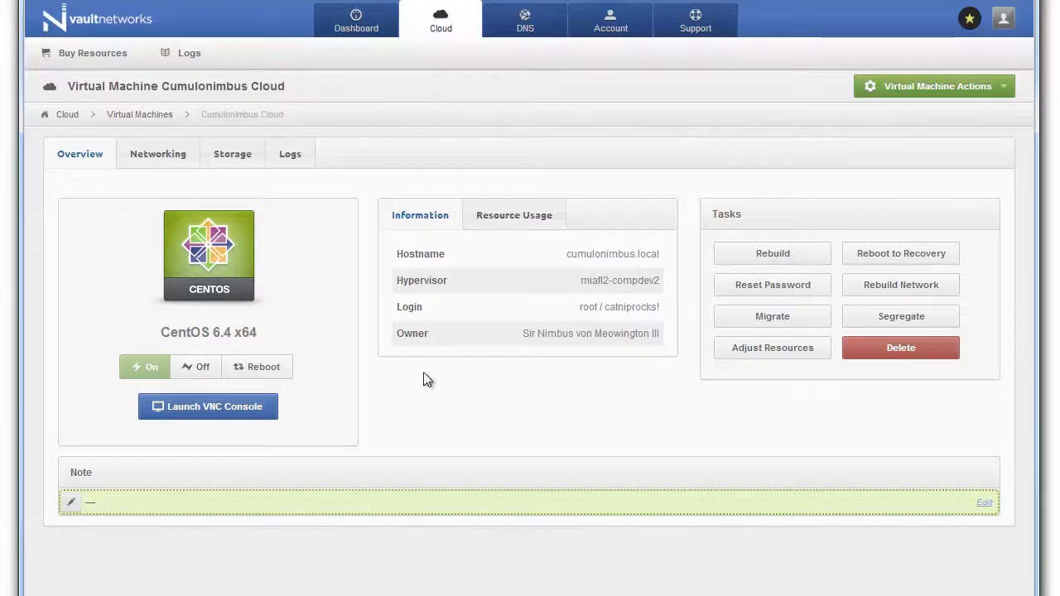
{"action": "left_click", "coordinate": [161, 157]}
{"action": "scroll", "coordinate": [140, 246], "scroll_direction": "down", "scroll_amount": 1}
{"action": "scroll", "coordinate": [140, 245], "scroll_direction": "up", "scroll_amount": 1}
{"action": "scroll", "coordinate": [140, 244], "scroll_direction": "down", "scroll_amount": 1}
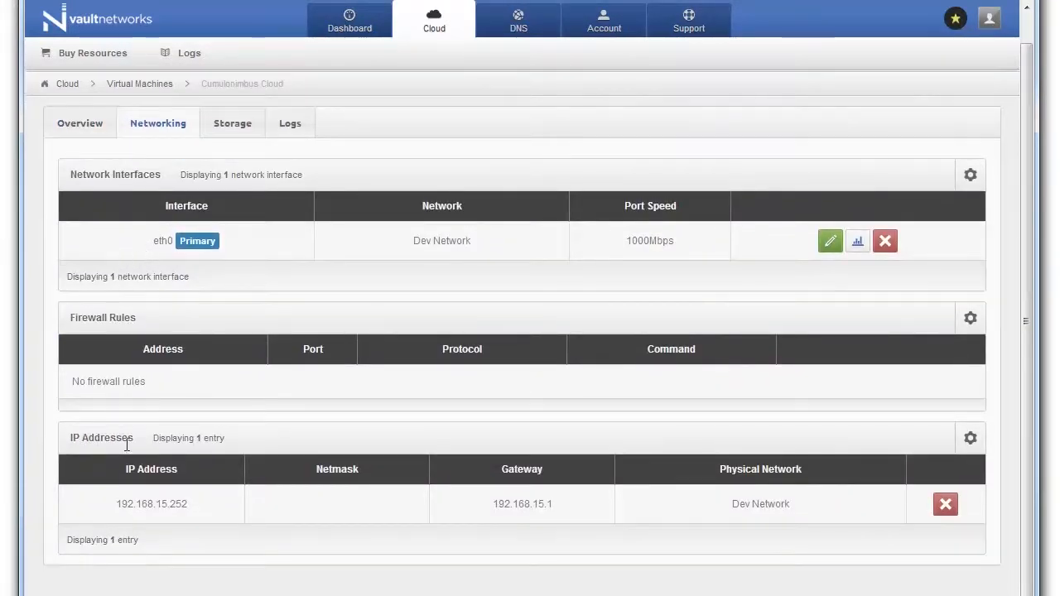
Step: Create a firewall rule for address 192.168.1.1 on port 80
{"action": "left_click", "coordinate": [969, 318]}
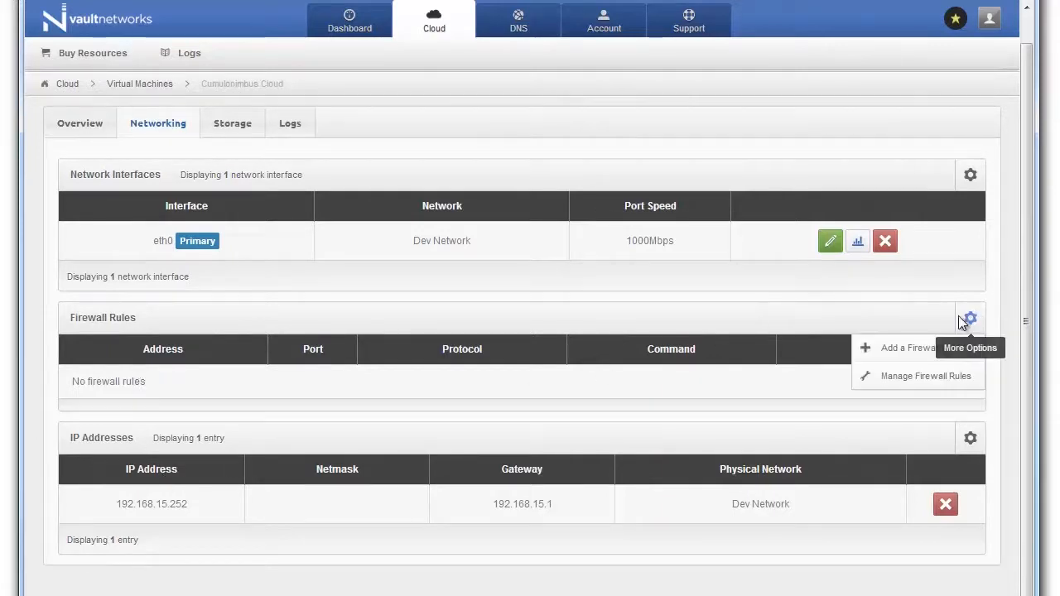
{"action": "left_click", "coordinate": [884, 349]}
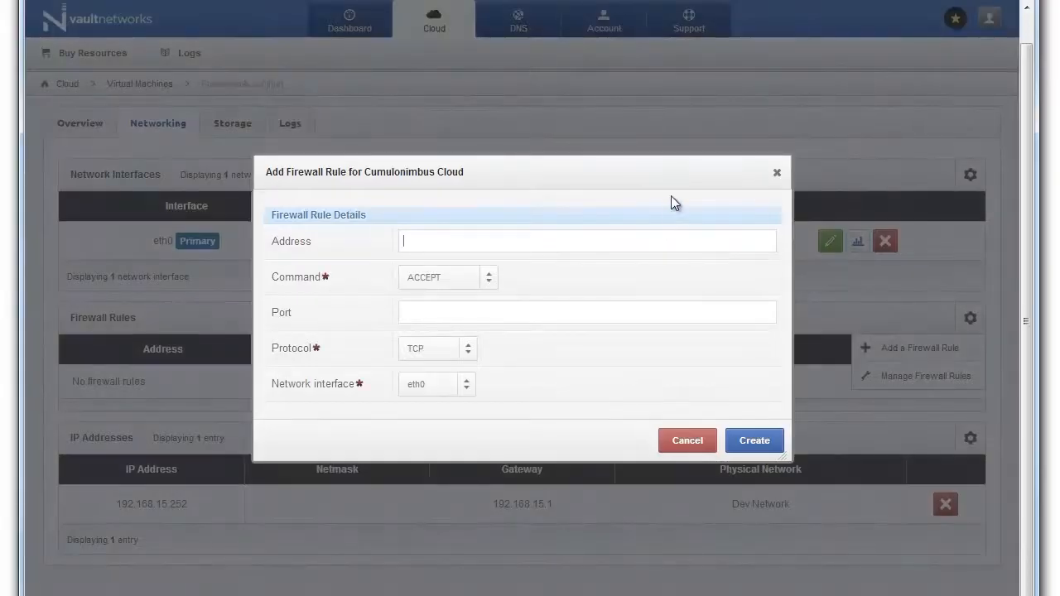
{"action": "type", "text": "192.168.1.1"}
{"action": "left_click", "coordinate": [510, 313]}
{"action": "type", "text": "80"}
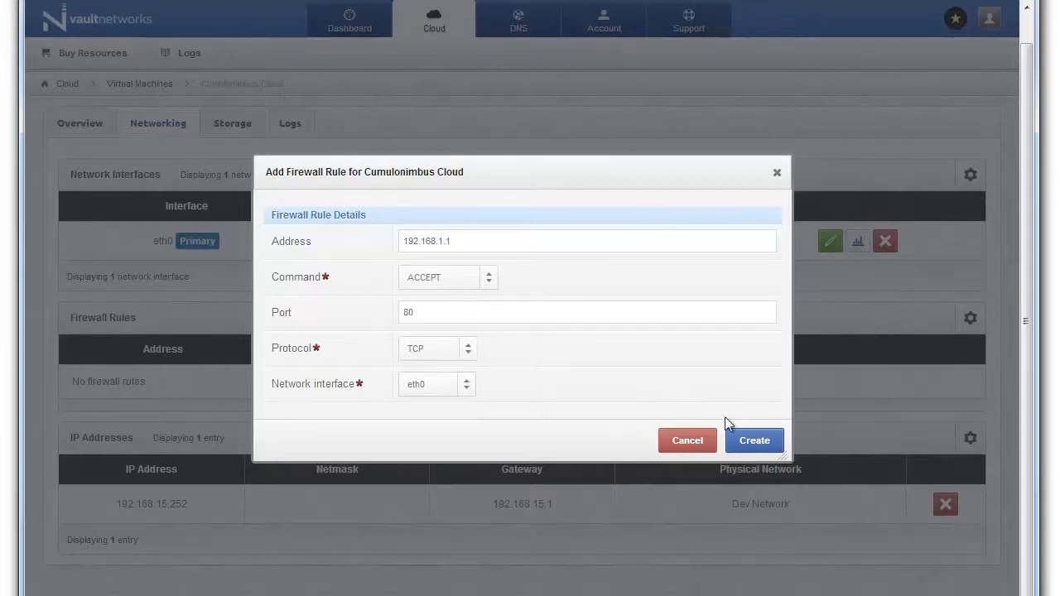
{"action": "left_click", "coordinate": [755, 440]}
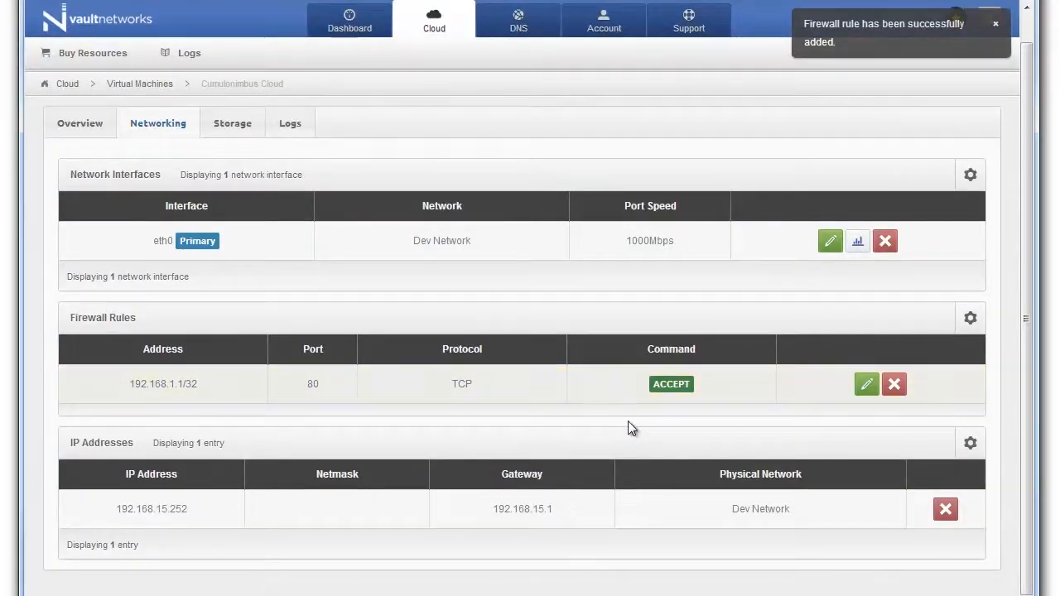
{"action": "scroll", "coordinate": [608, 414], "scroll_direction": "up", "scroll_amount": 1}
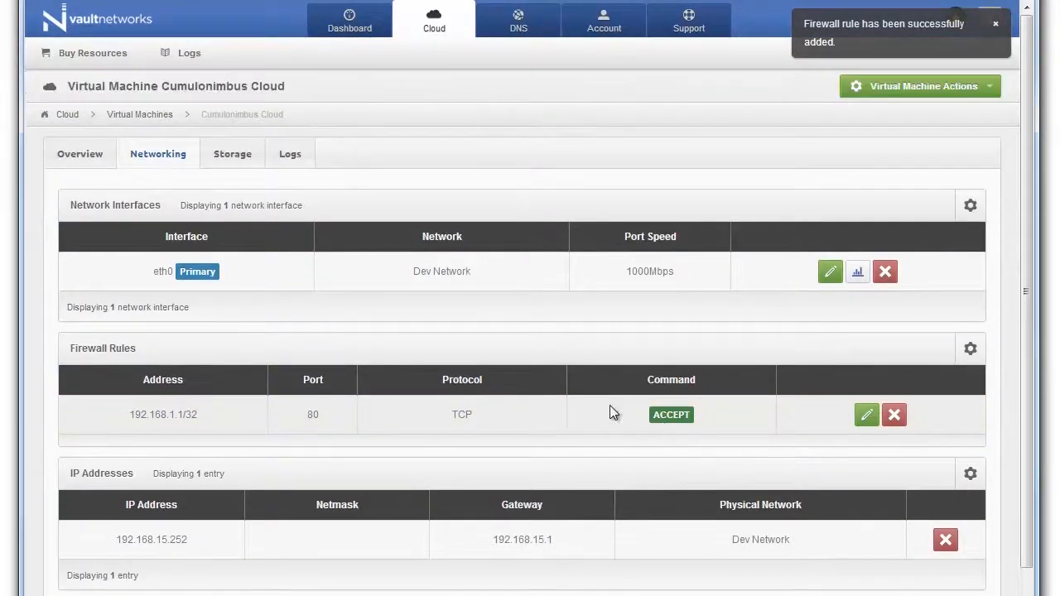
Step: Review the VM's storage disks, activity logs and networking, return to its overview, then go to Account
{"action": "left_click", "coordinate": [242, 163]}
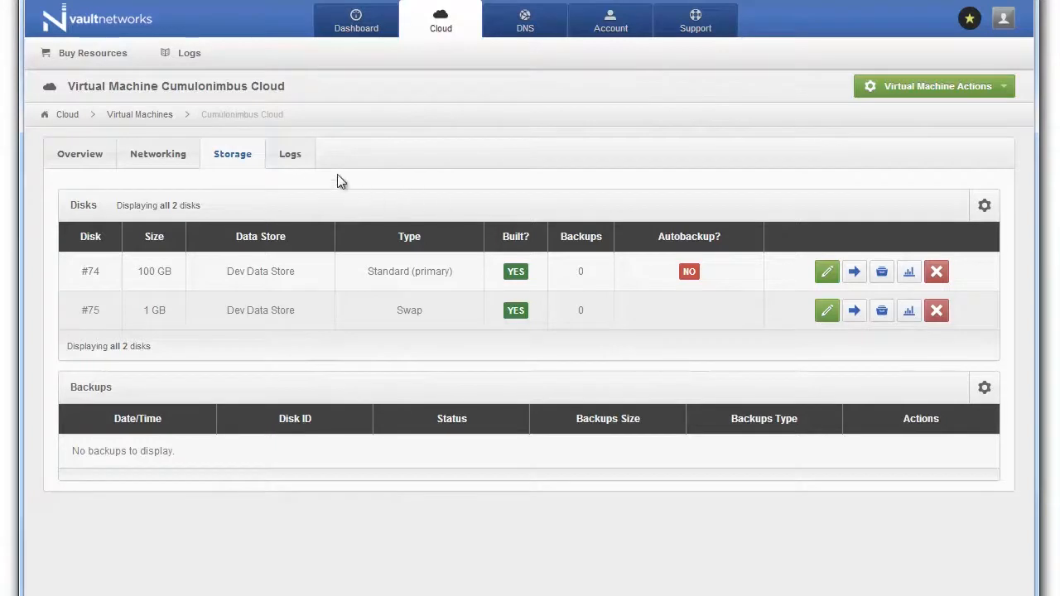
{"action": "left_click", "coordinate": [295, 156]}
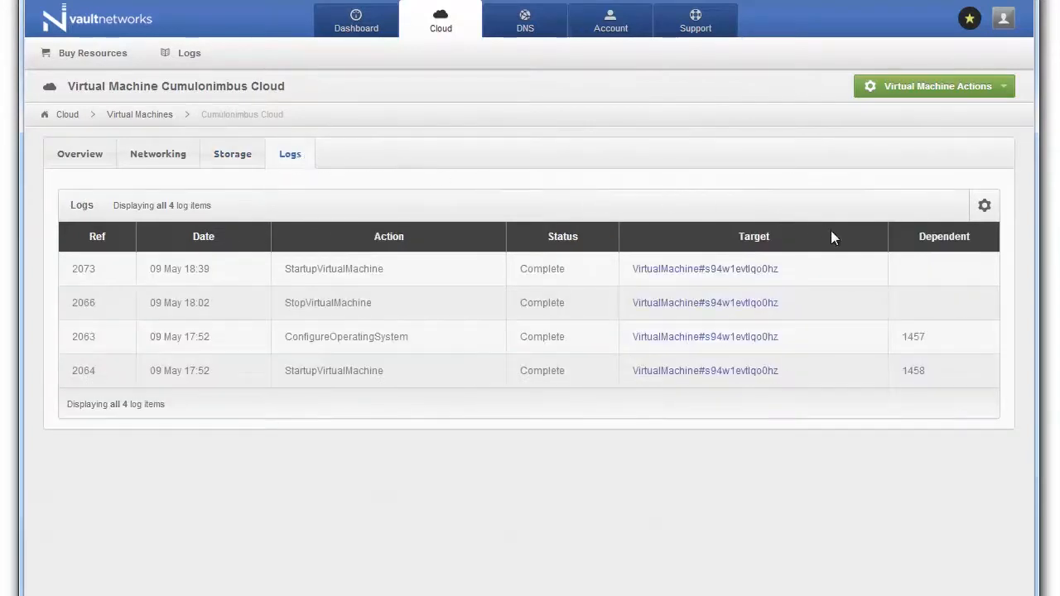
{"action": "left_click", "coordinate": [221, 149]}
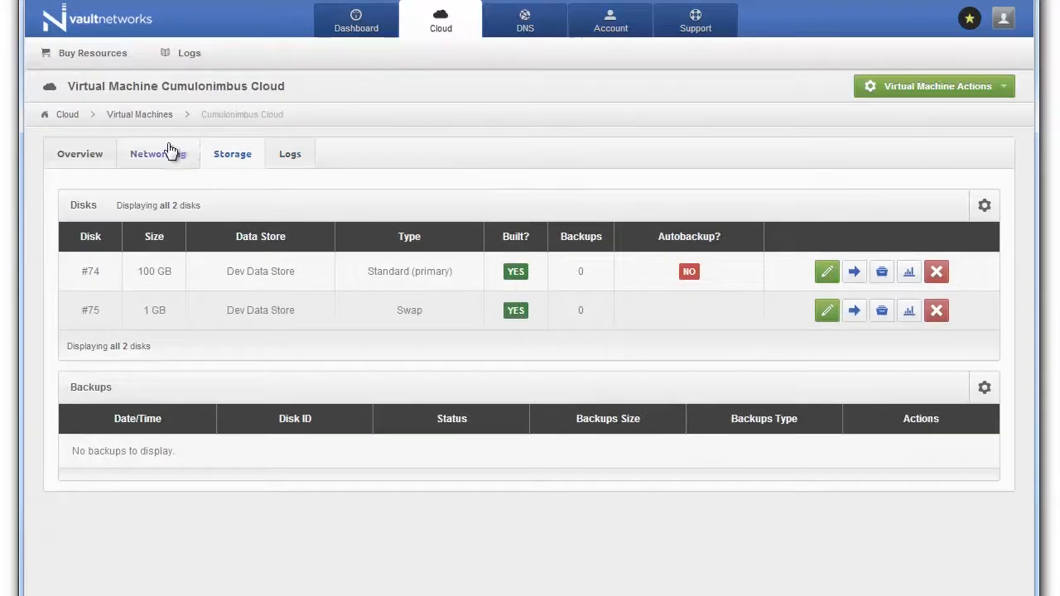
{"action": "left_click", "coordinate": [165, 150]}
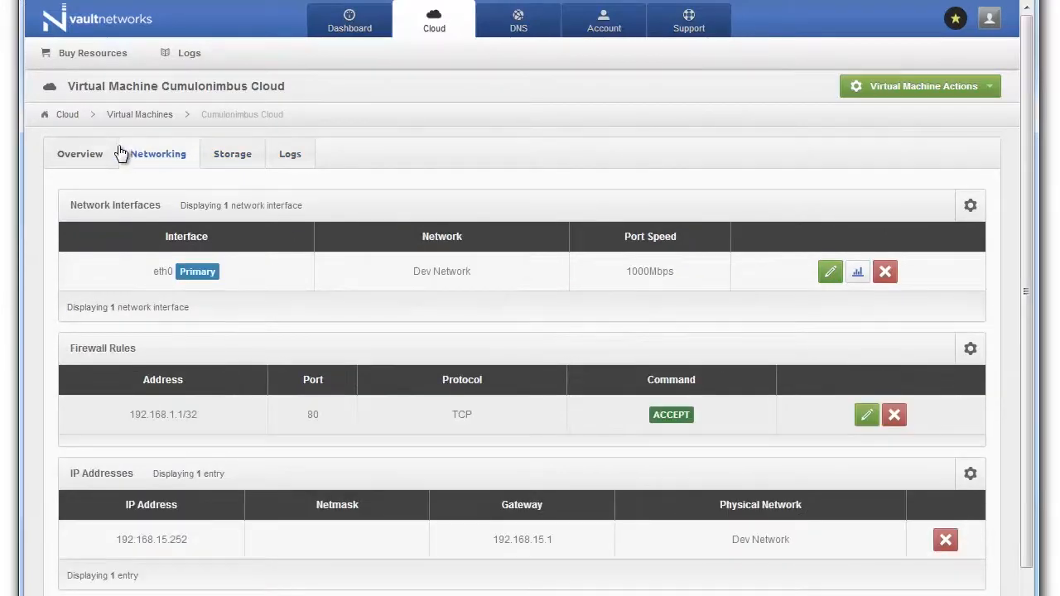
{"action": "left_click", "coordinate": [85, 153]}
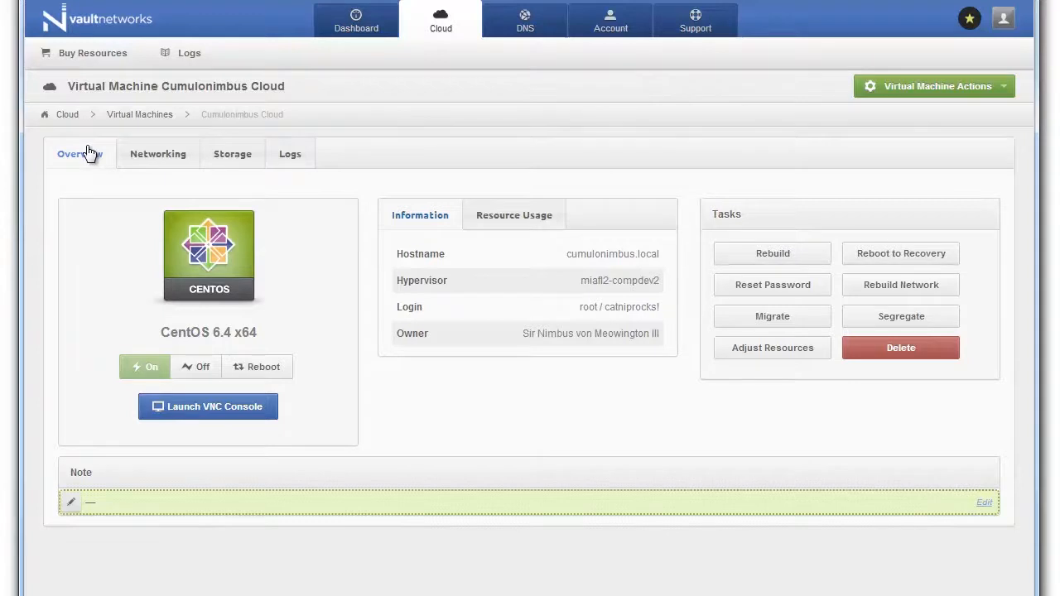
{"action": "left_click", "coordinate": [607, 20]}
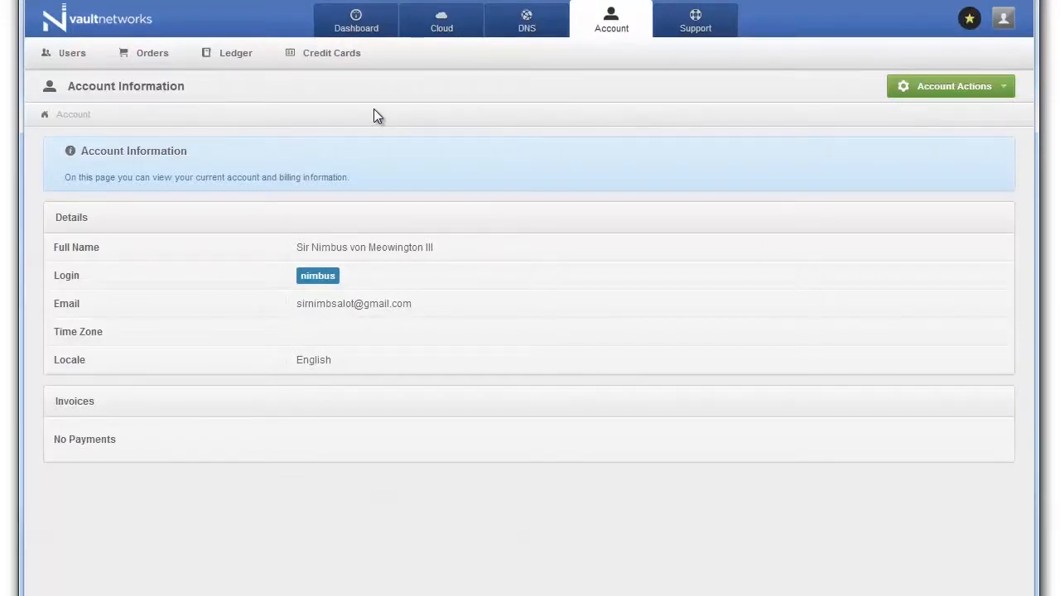
Step: From the Users list start a new user, entering the username, full name and e-mail
{"action": "left_click", "coordinate": [66, 53]}
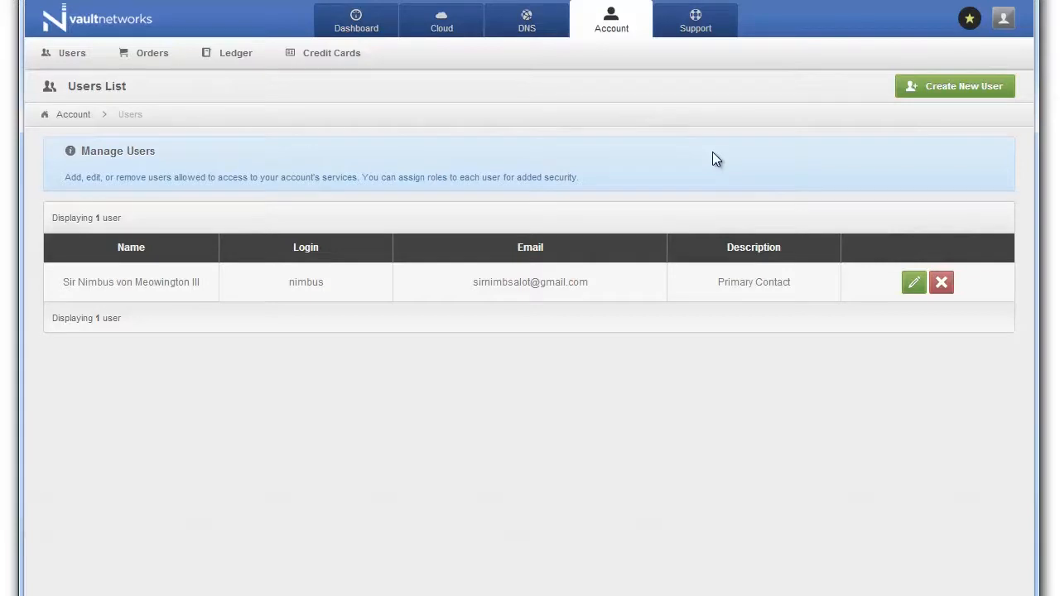
{"action": "left_click", "coordinate": [943, 87]}
{"action": "type", "text": "CoolCat"}
{"action": "key", "text": "Tab"}
{"action": "type", "text": "Cool Cat"}
{"action": "key", "text": "Tab"}
Step: Set and confirm the user's password, grant the Account Technical Support role, and create the user
{"action": "left_click", "coordinate": [439, 328]}
{"action": "type", "text": "p"}
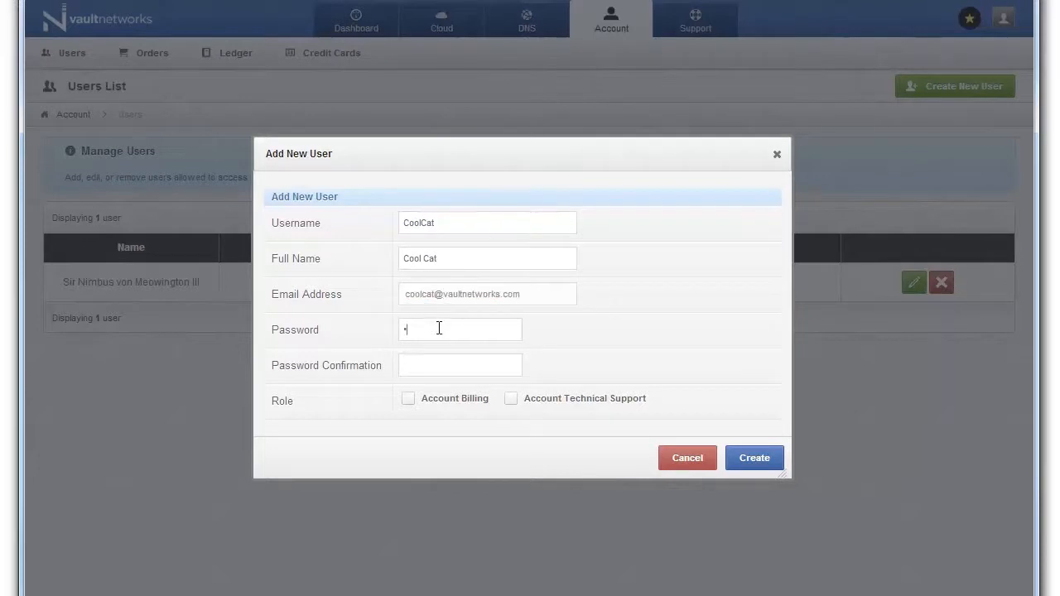
{"action": "type", "text": "••••••••"}
{"action": "key", "text": "Tab"}
{"action": "type", "text": "•••••••••"}
{"action": "left_click", "coordinate": [564, 401]}
{"action": "left_click", "coordinate": [752, 453]}
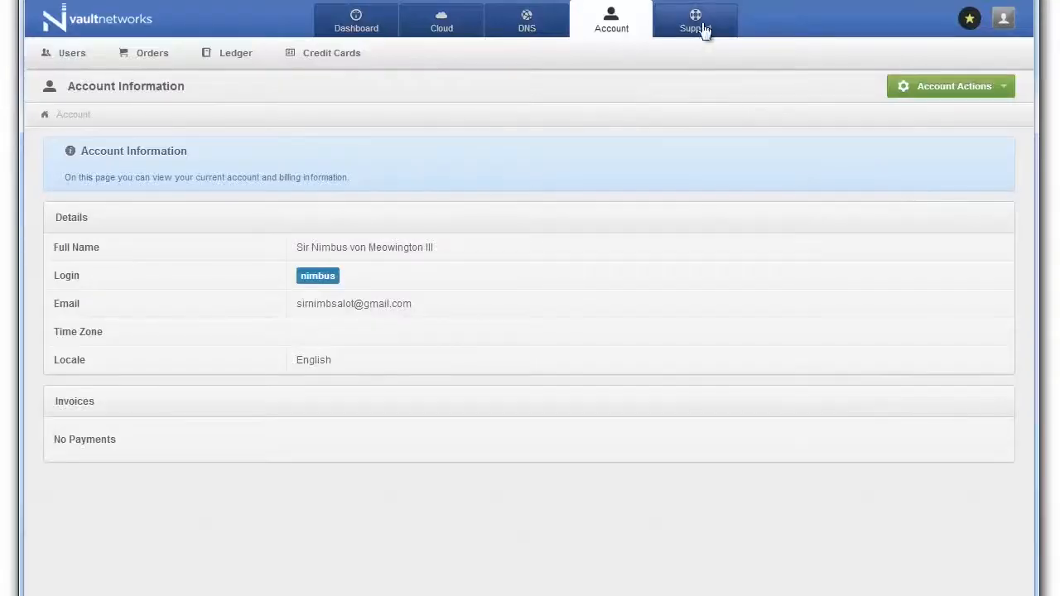
Step: Go to the Support section to start a new ticket
{"action": "left_click", "coordinate": [697, 23]}
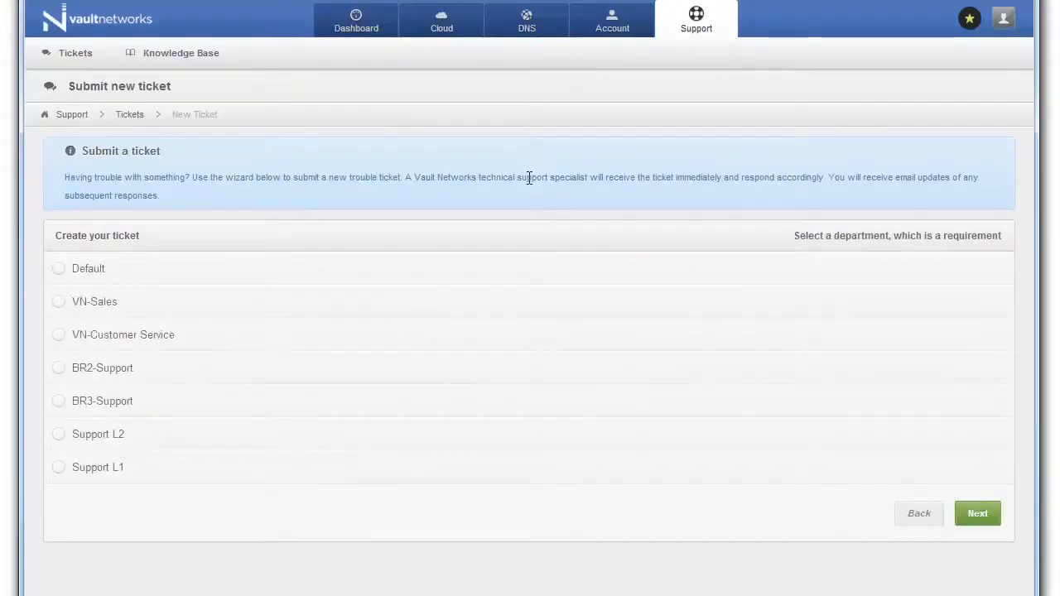
Step: Choose the Default department, reference Cumulonimbus Cloud and enter the VM's root password
{"action": "left_click", "coordinate": [83, 272]}
{"action": "left_click", "coordinate": [987, 505]}
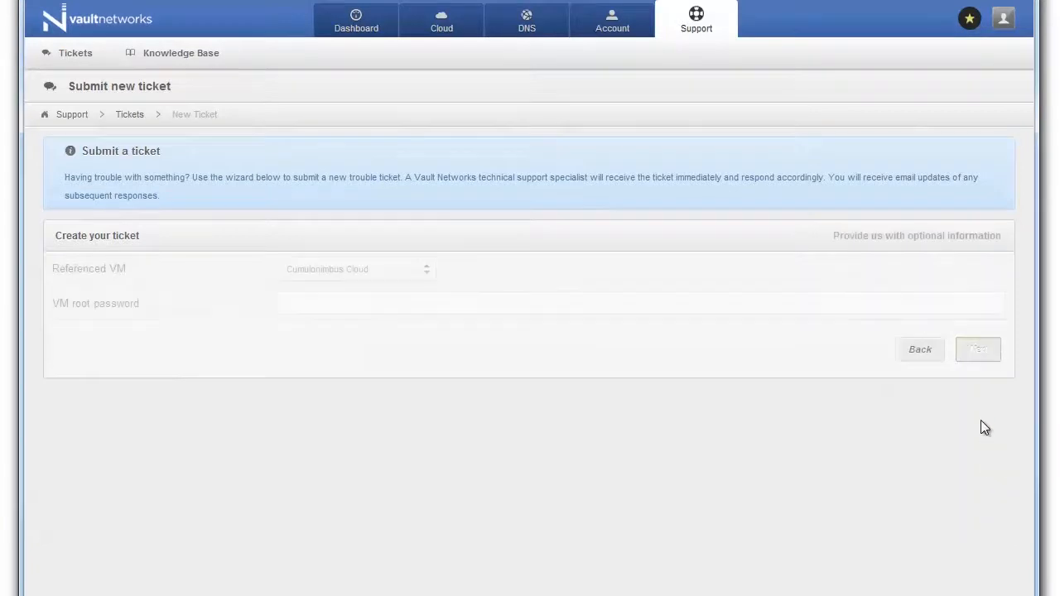
{"action": "left_click", "coordinate": [392, 272]}
{"action": "left_click", "coordinate": [430, 232]}
{"action": "left_click", "coordinate": [418, 293]}
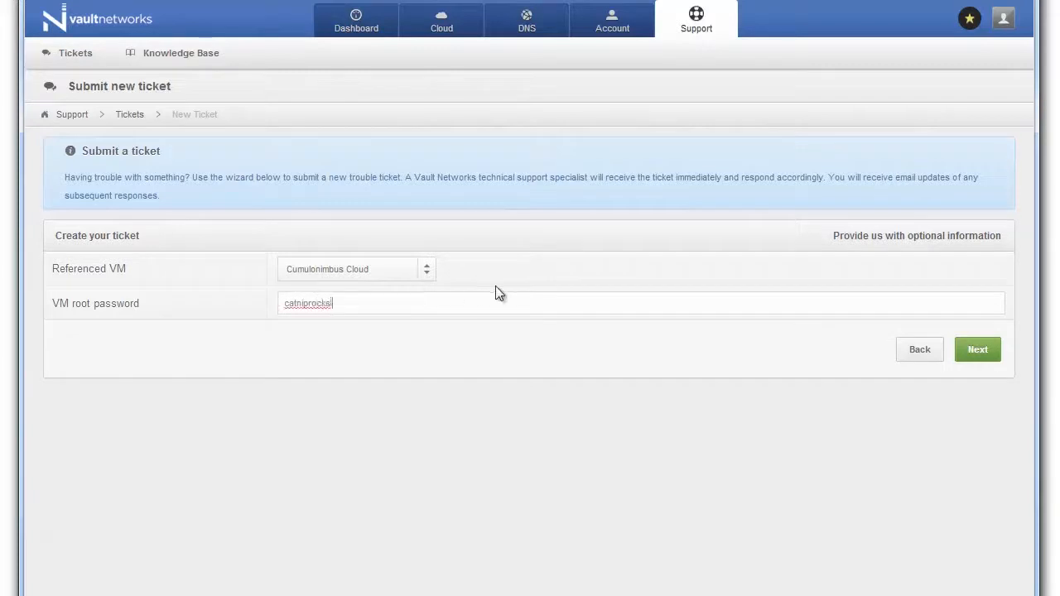
{"action": "left_click", "coordinate": [967, 354]}
Step: Submit the ticket with subject 'I need help with my server' and message 'It's way too awesome.'
{"action": "left_click", "coordinate": [516, 268]}
{"action": "type", "text": "I need help with myserve"}
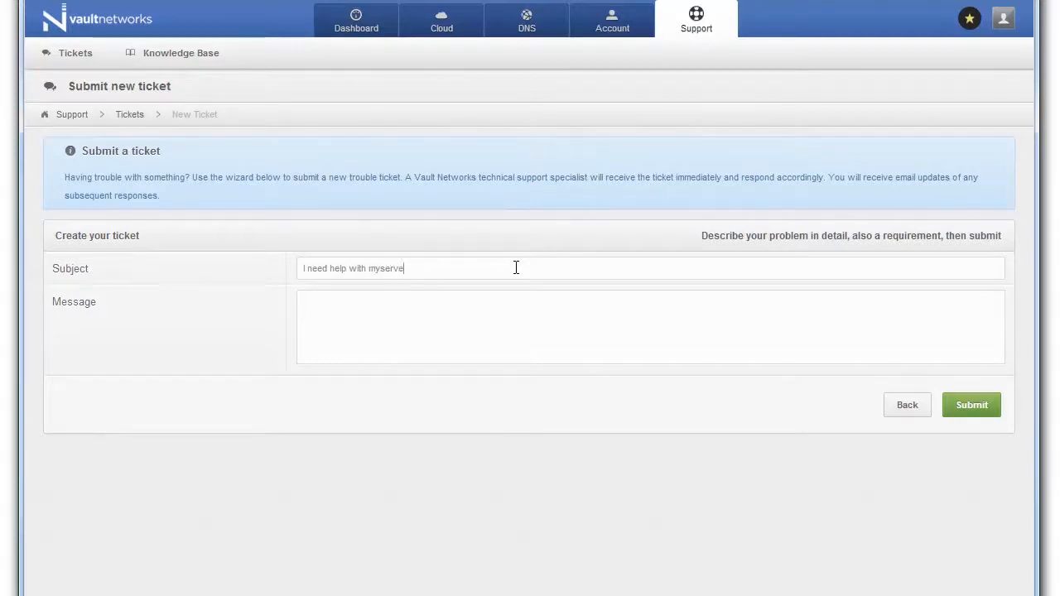
{"action": "key", "text": "BackSpace"}
{"action": "key", "text": "BackSpace"}
{"action": "key", "text": "BackSpace"}
{"action": "key", "text": "BackSpace"}
{"action": "key", "text": "BackSpace"}
{"action": "key", "text": "BackSpace"}
{"action": "type", "text": "y server"}
{"action": "left_click", "coordinate": [531, 309]}
{"action": "type", "text": "It's waytoo awesome."}
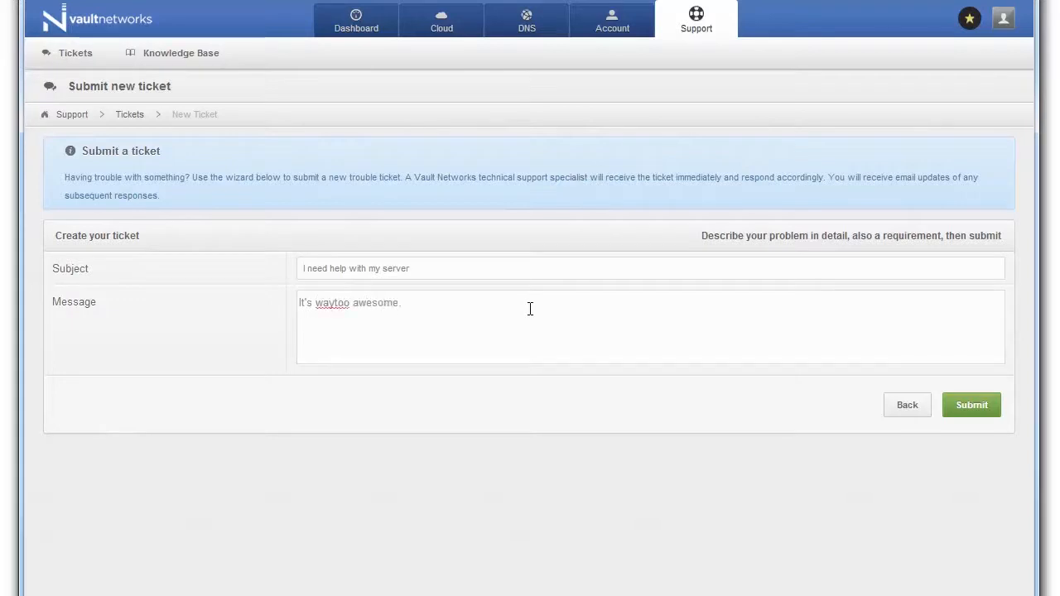
{"action": "left_click", "coordinate": [334, 303]}
{"action": "left_click", "coordinate": [992, 404]}
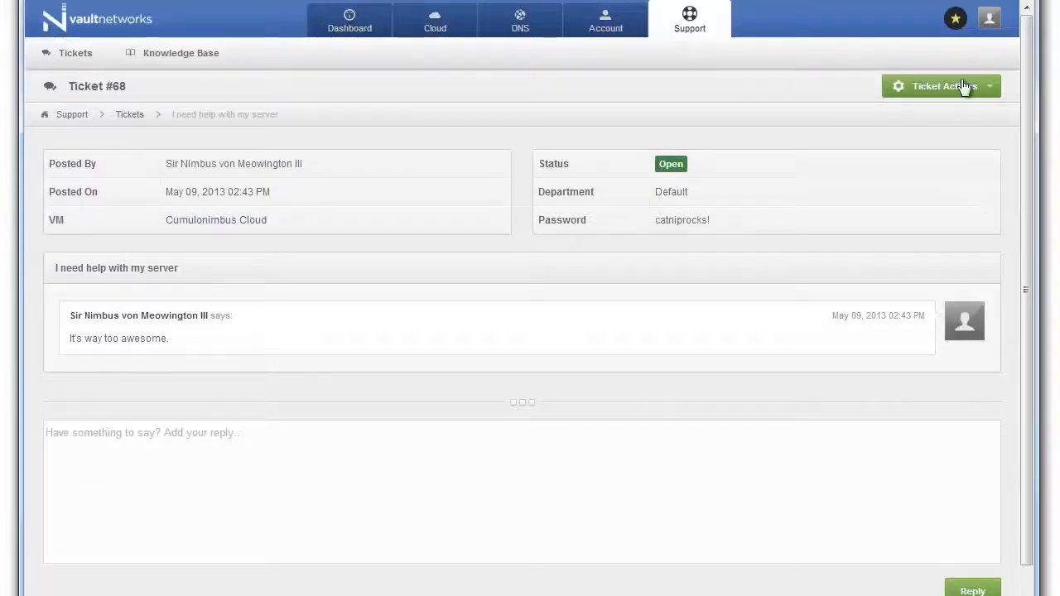
Step: Quicklink the ticket page with the label 'My First Ticket' and check the quicklinks list
{"action": "left_click", "coordinate": [956, 17]}
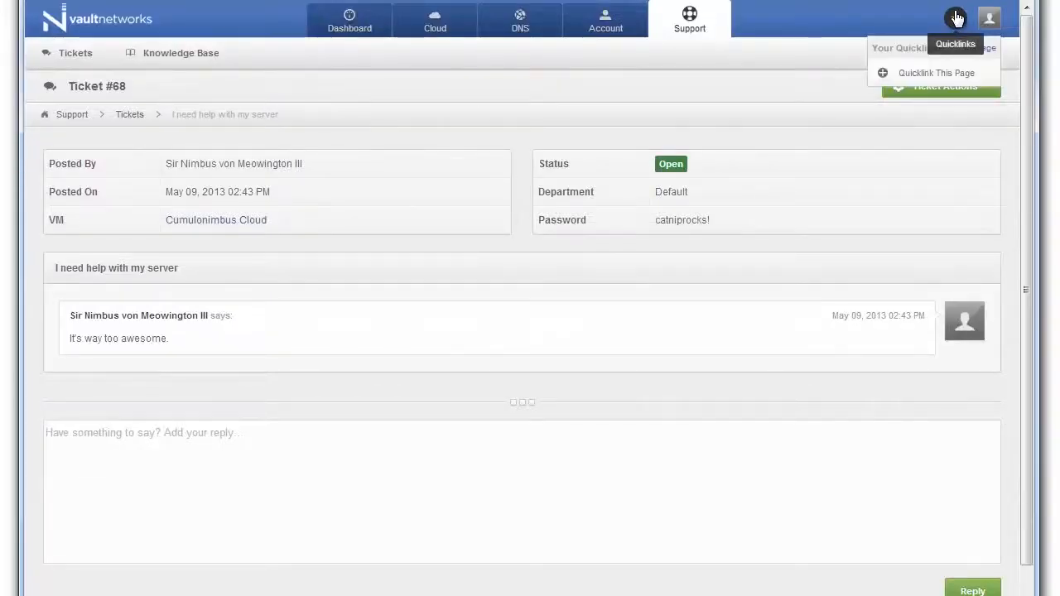
{"action": "left_click", "coordinate": [933, 73]}
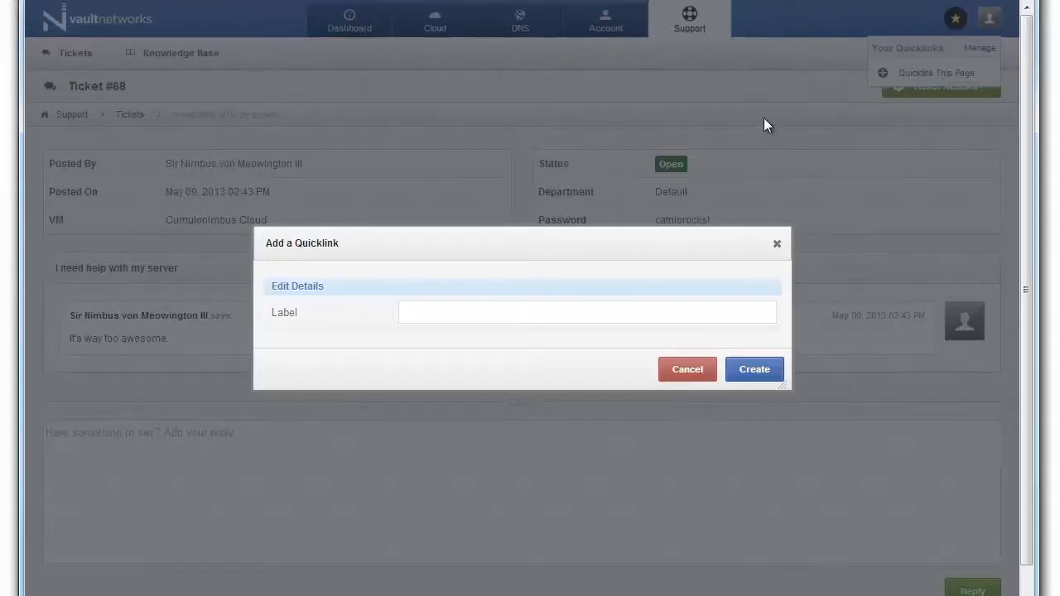
{"action": "type", "text": "My First Ticket"}
{"action": "left_click", "coordinate": [750, 368]}
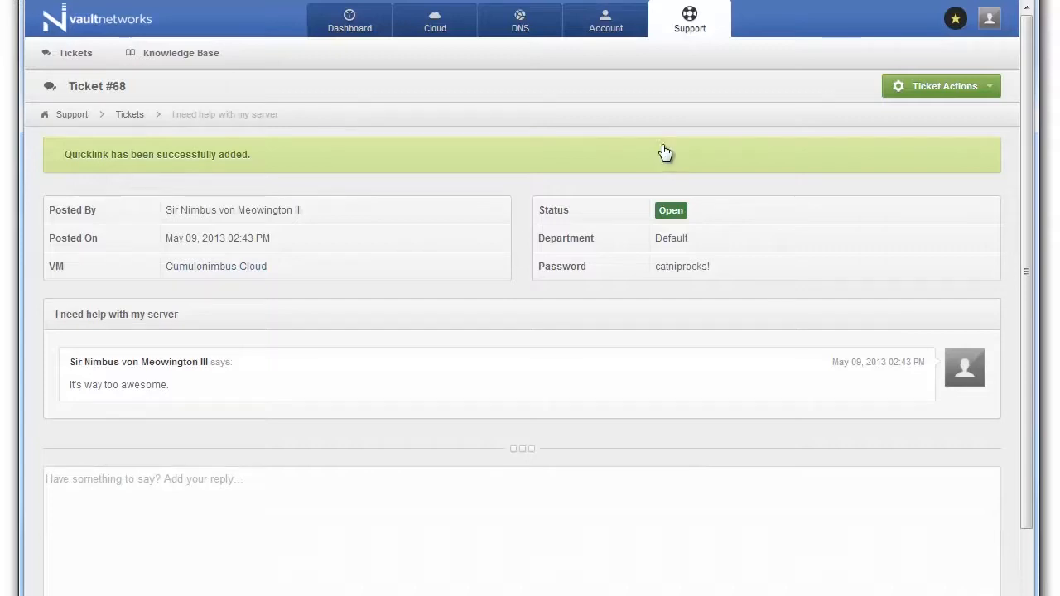
{"action": "left_click", "coordinate": [956, 18]}
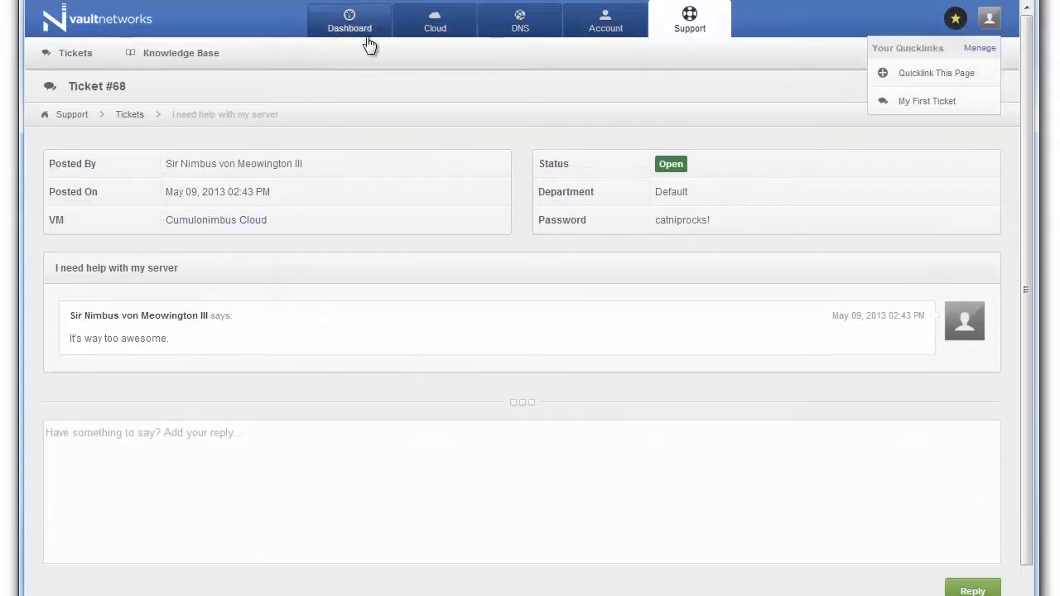
Step: From the Cloud section, reopen ticket #68 via the 'My First Ticket' quicklink, then log out
{"action": "left_click", "coordinate": [435, 23]}
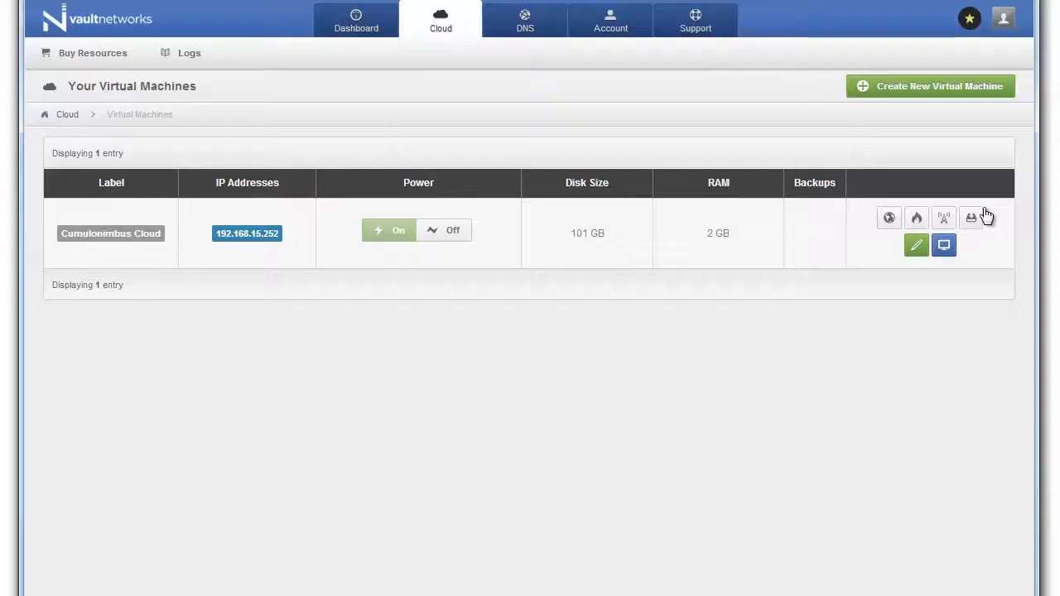
{"action": "left_click", "coordinate": [968, 18]}
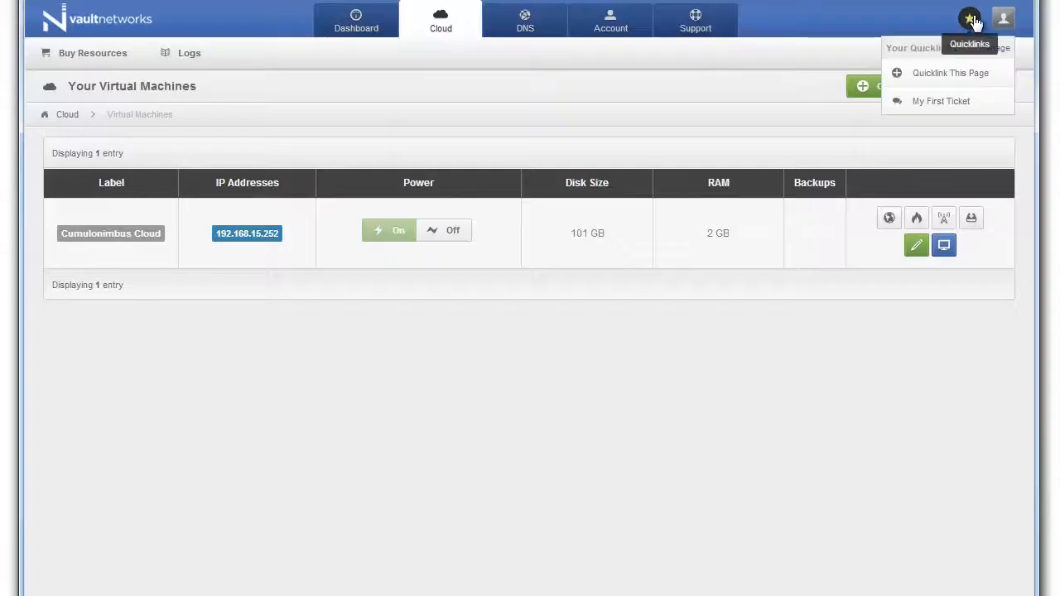
{"action": "left_click", "coordinate": [946, 101]}
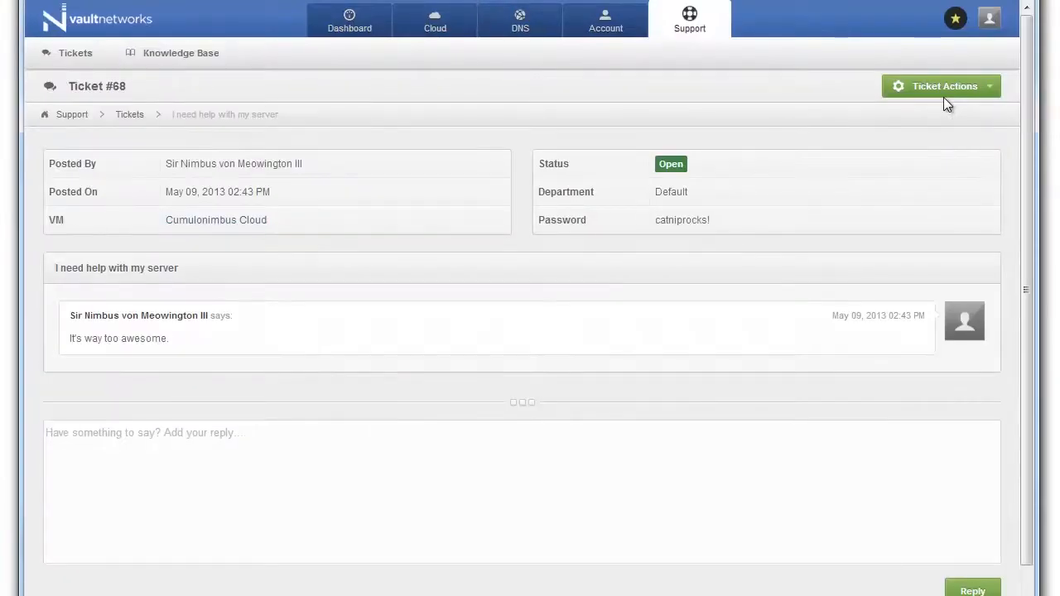
{"action": "left_click", "coordinate": [993, 20]}
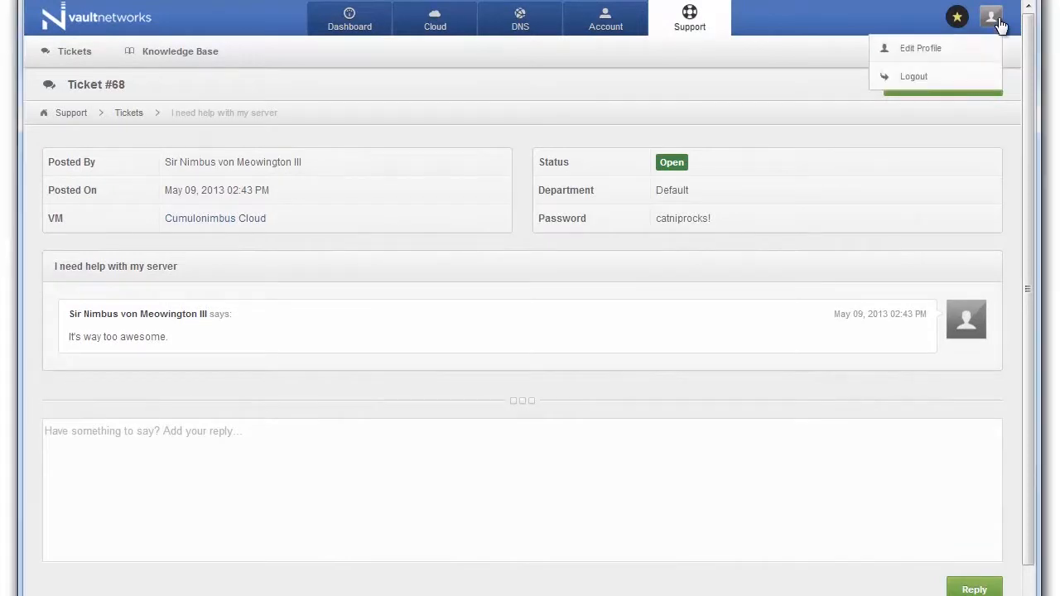
{"action": "left_click", "coordinate": [912, 83]}
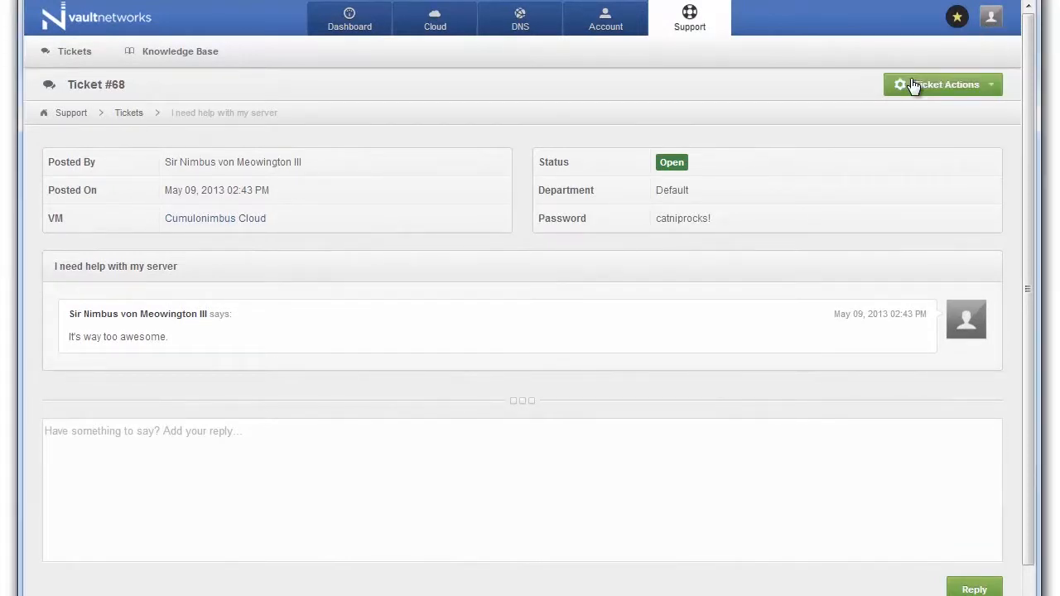